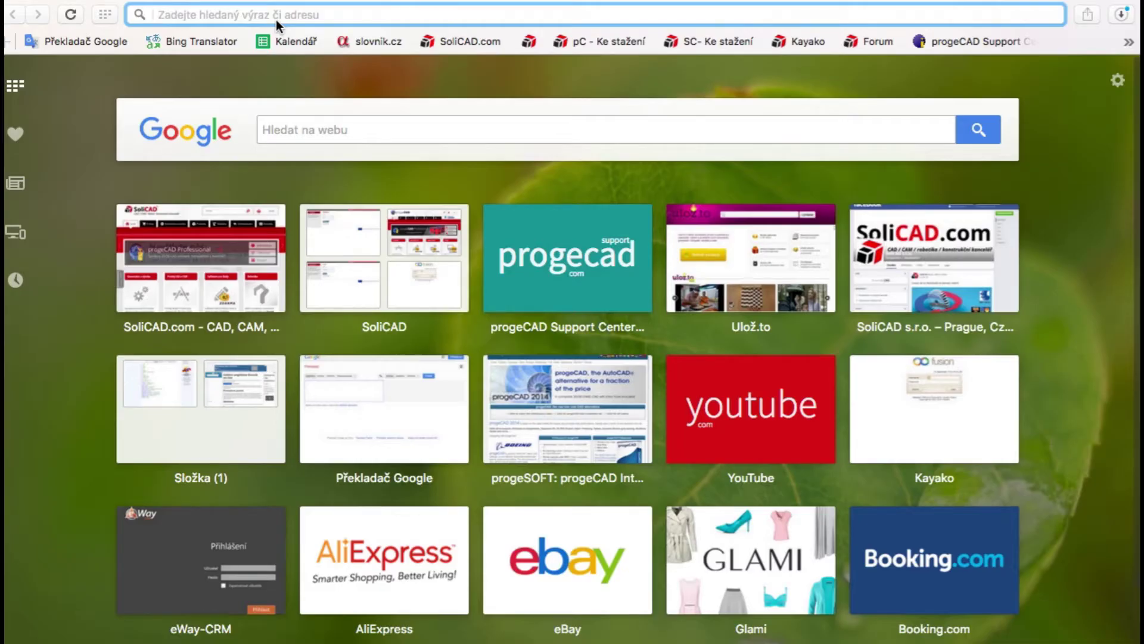
{"action": "type", "text": "www.solic"}
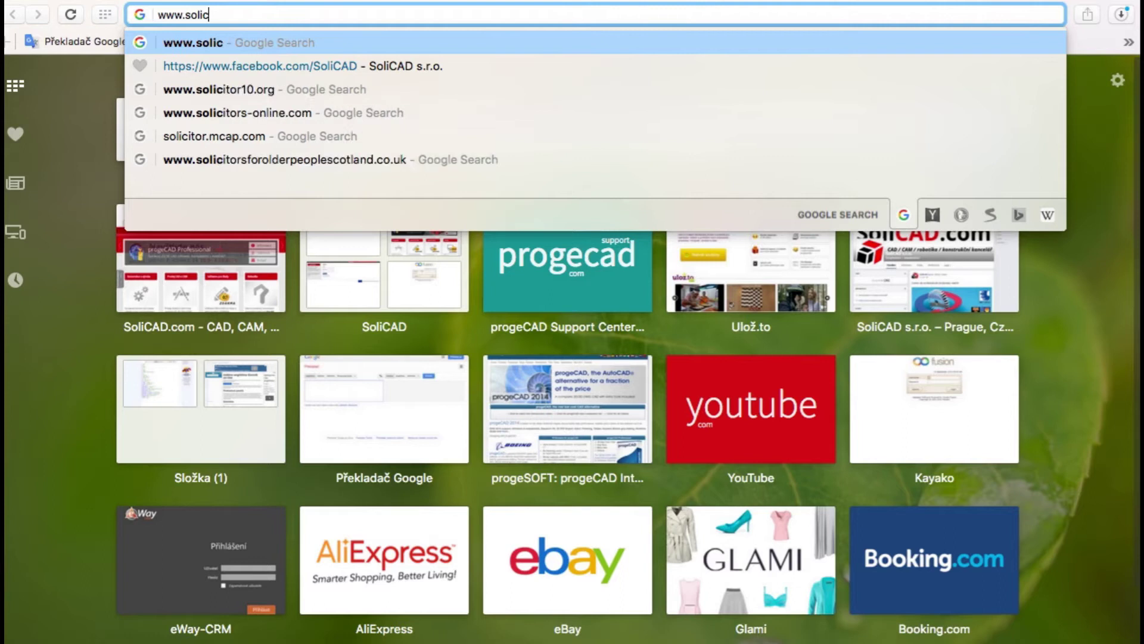
{"action": "type", "text": "ad.ci"}
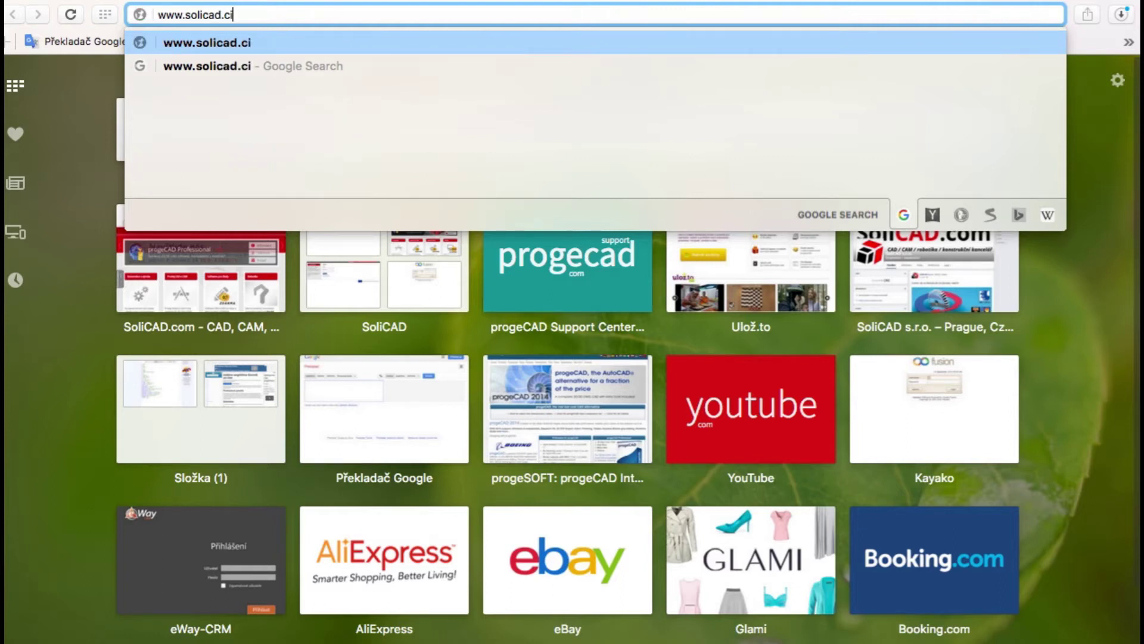
{"action": "key", "text": "BackSpace"}
{"action": "type", "text": "om"}
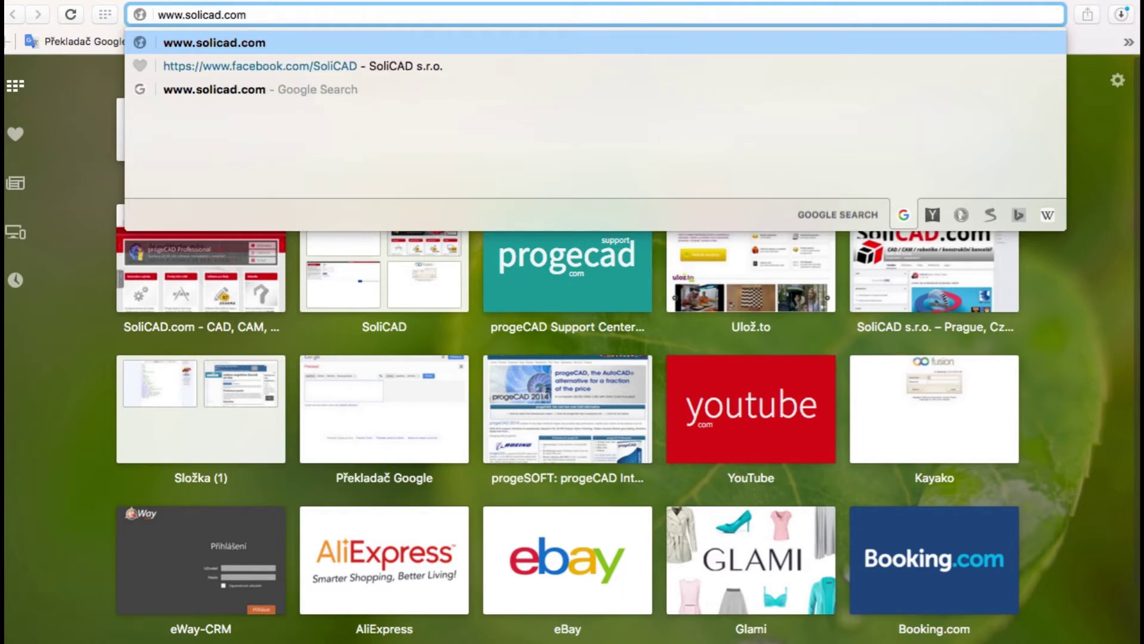
{"action": "key", "text": "Return"}
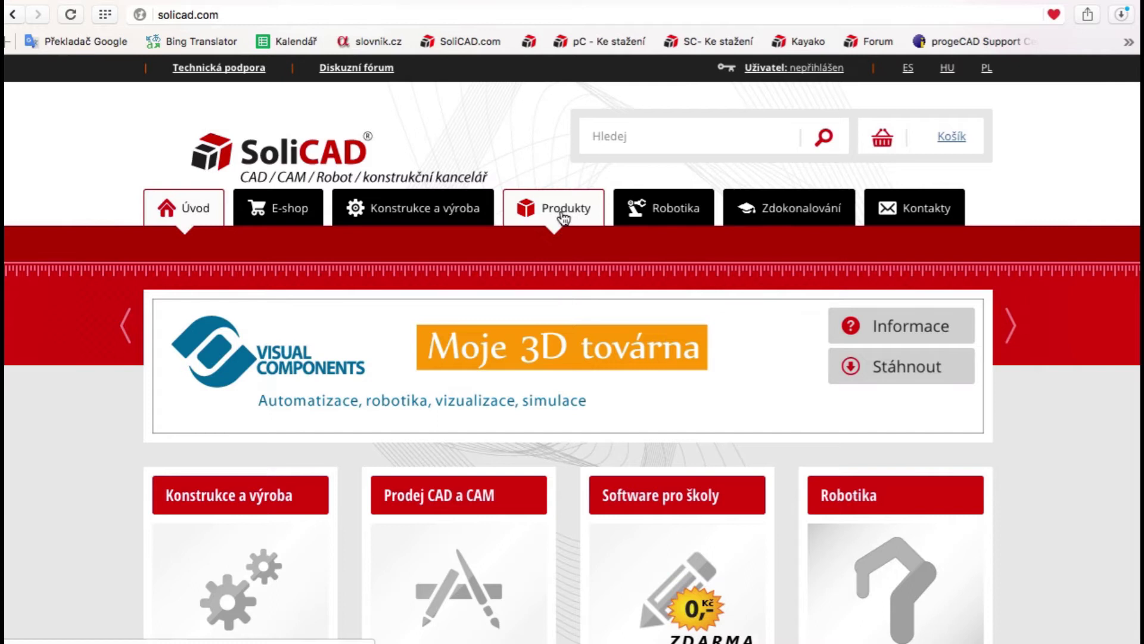
Navigate via Produkty and the 2D CAD list to the iCADMac product page
{"action": "left_click", "coordinate": [562, 217]}
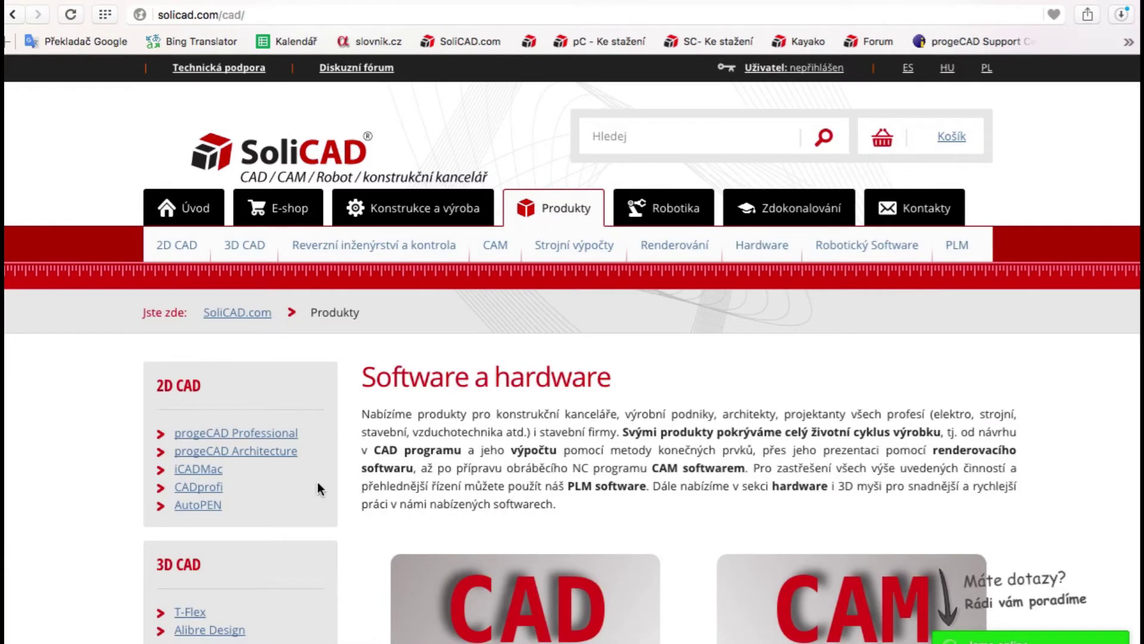
{"action": "left_click", "coordinate": [208, 472]}
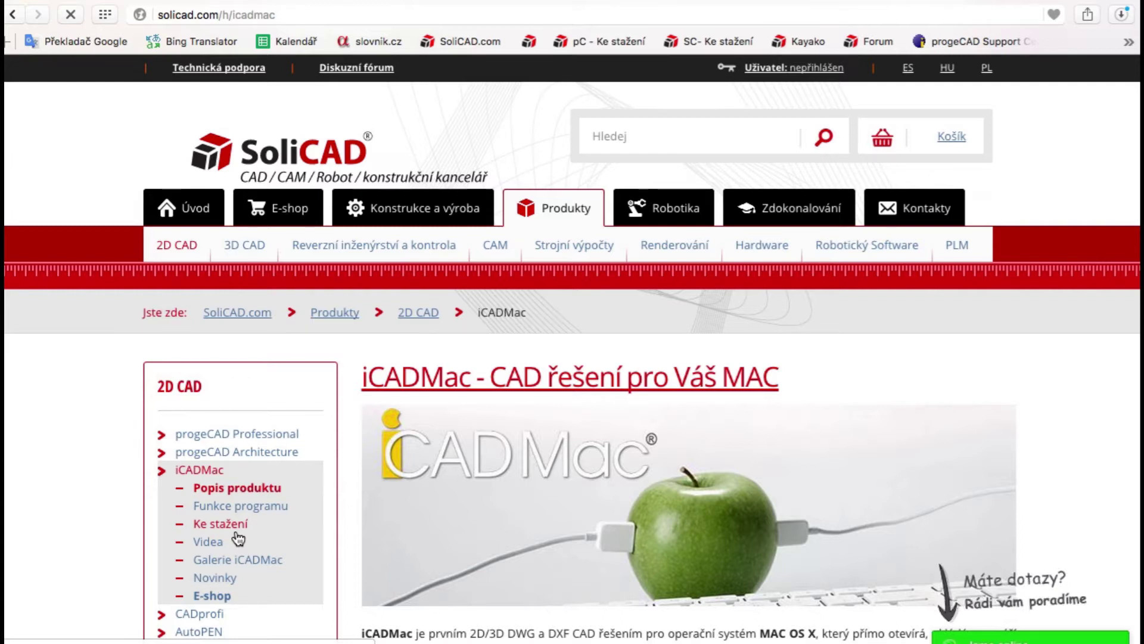
{"action": "scroll", "coordinate": [239, 538], "scroll_direction": "down", "scroll_amount": 3}
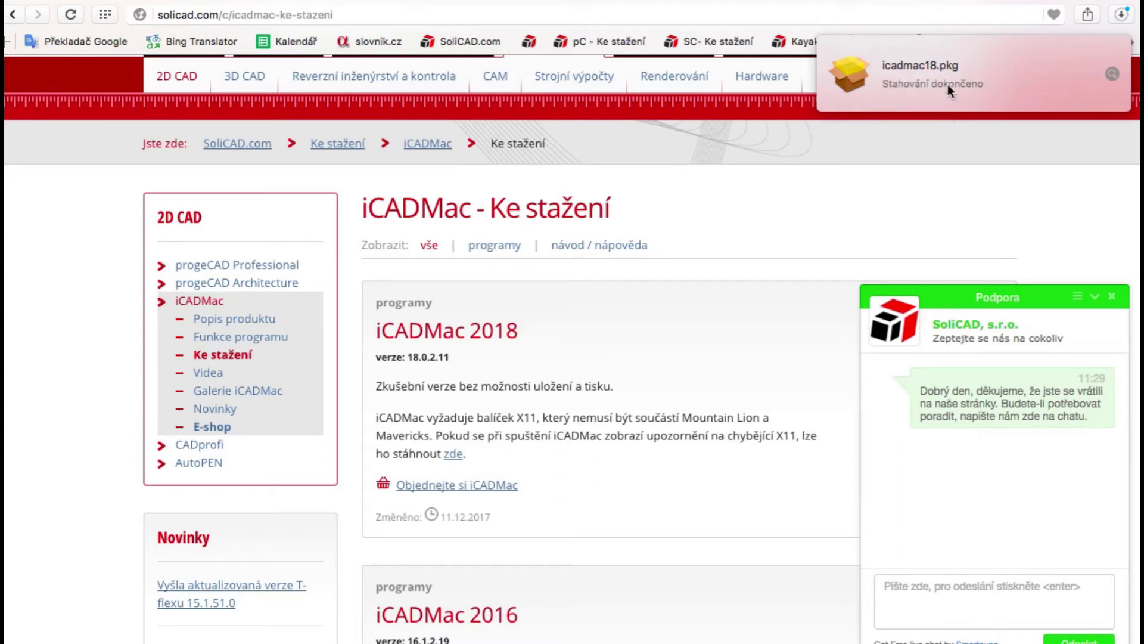
Close the support chat and reveal the downloaded icadmac18.pkg in Finder
{"action": "left_click", "coordinate": [947, 84]}
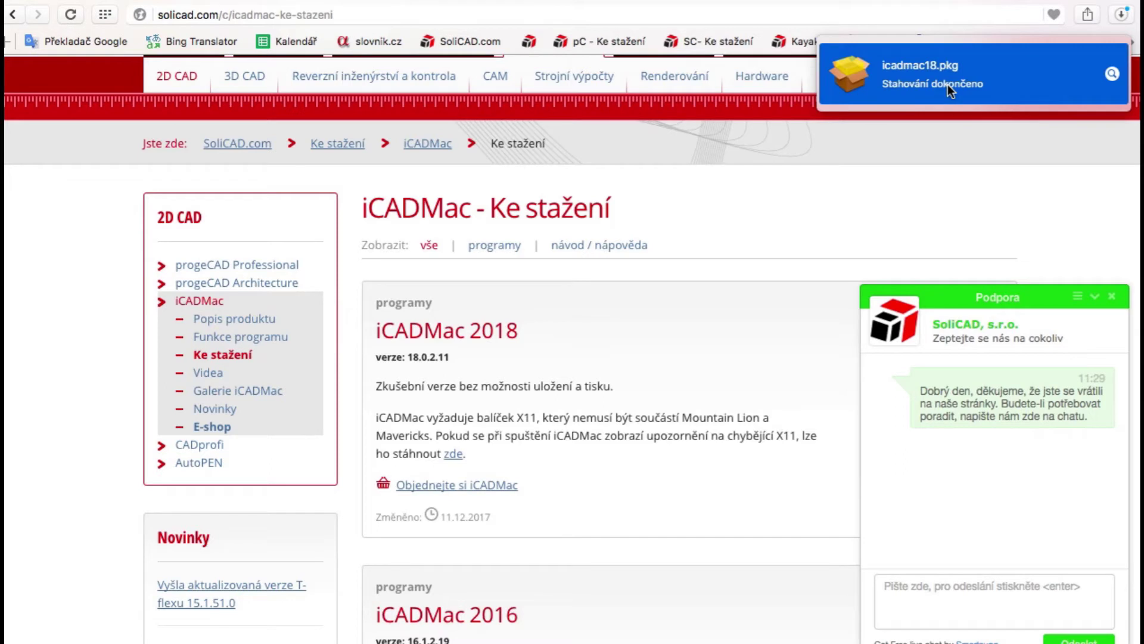
{"action": "left_click", "coordinate": [1095, 300]}
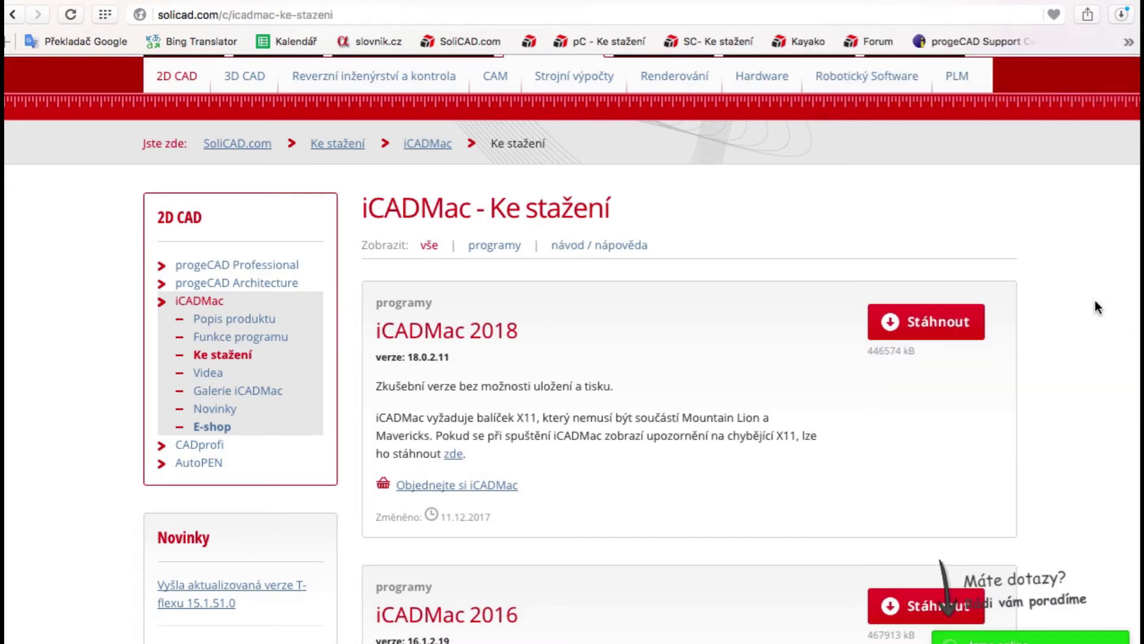
{"action": "left_click", "coordinate": [1121, 16]}
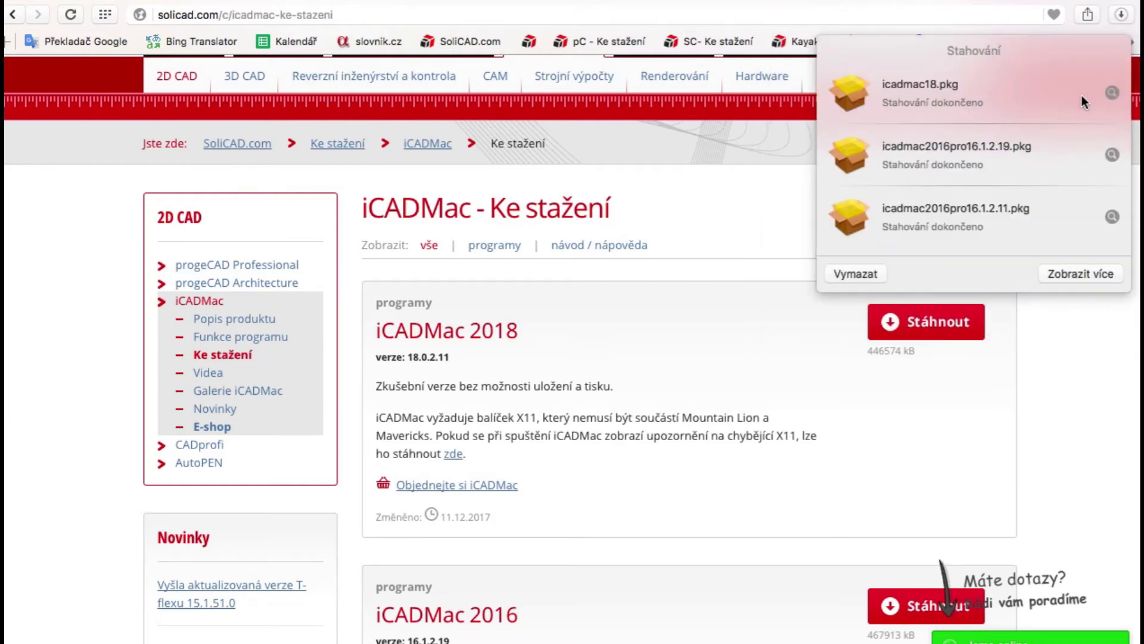
{"action": "left_click", "coordinate": [1112, 94]}
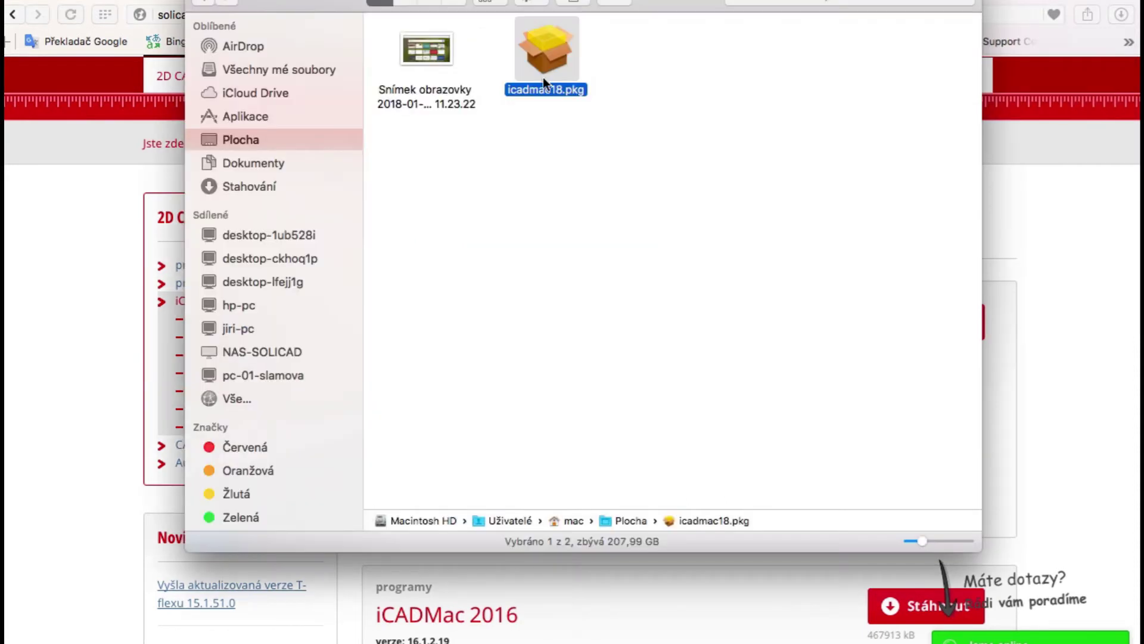
Launch the icadmac18.pkg installer and scroll through the licence text
{"action": "double_click", "coordinate": [531, 63]}
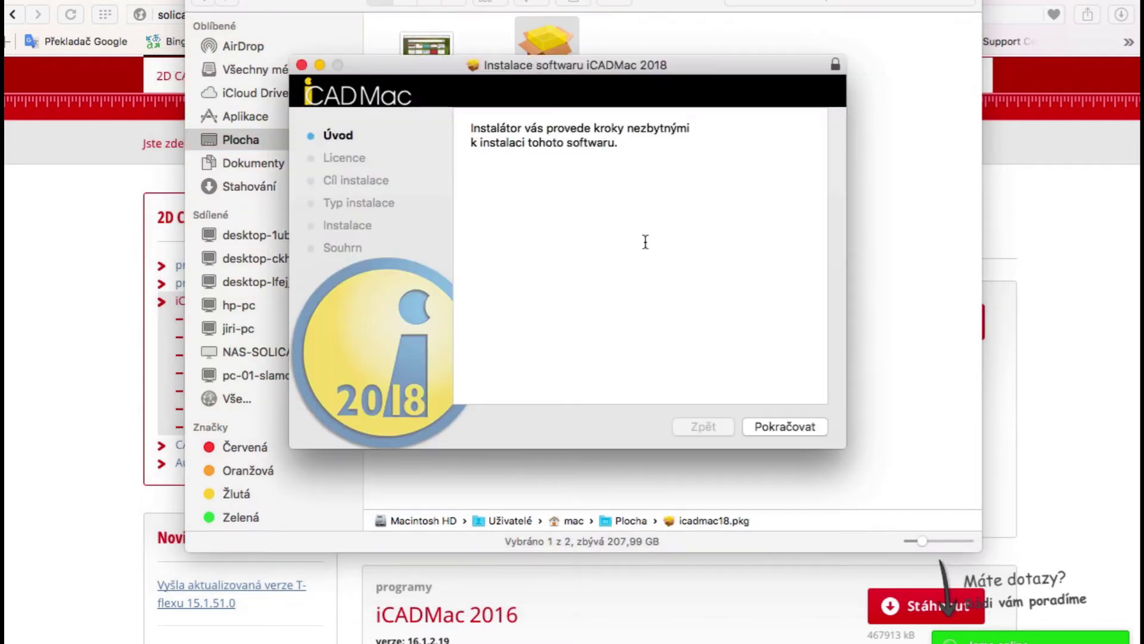
{"action": "left_click", "coordinate": [804, 427]}
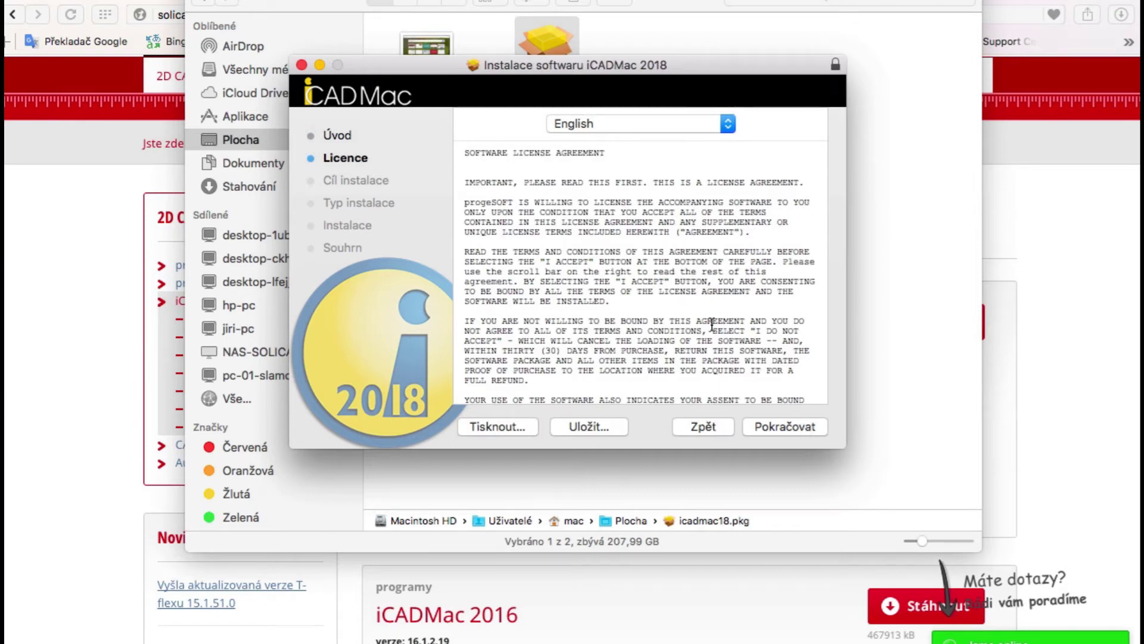
{"action": "scroll", "coordinate": [712, 325], "scroll_direction": "down", "scroll_amount": 1}
{"action": "scroll", "coordinate": [712, 324], "scroll_direction": "down", "scroll_amount": 1}
{"action": "scroll", "coordinate": [712, 324], "scroll_direction": "down", "scroll_amount": 5}
{"action": "scroll", "coordinate": [711, 324], "scroll_direction": "down", "scroll_amount": 3}
{"action": "scroll", "coordinate": [712, 324], "scroll_direction": "down", "scroll_amount": 2}
{"action": "scroll", "coordinate": [712, 325], "scroll_direction": "down", "scroll_amount": 2}
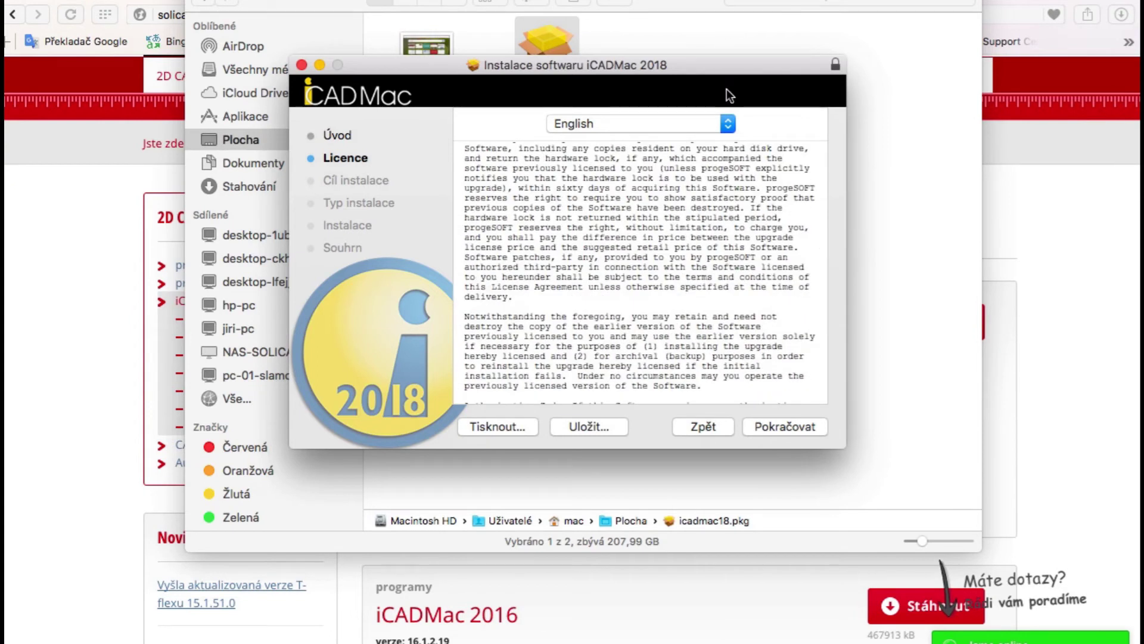
Keep the licence language as English and continue to the acceptance prompt
{"action": "left_click", "coordinate": [726, 126]}
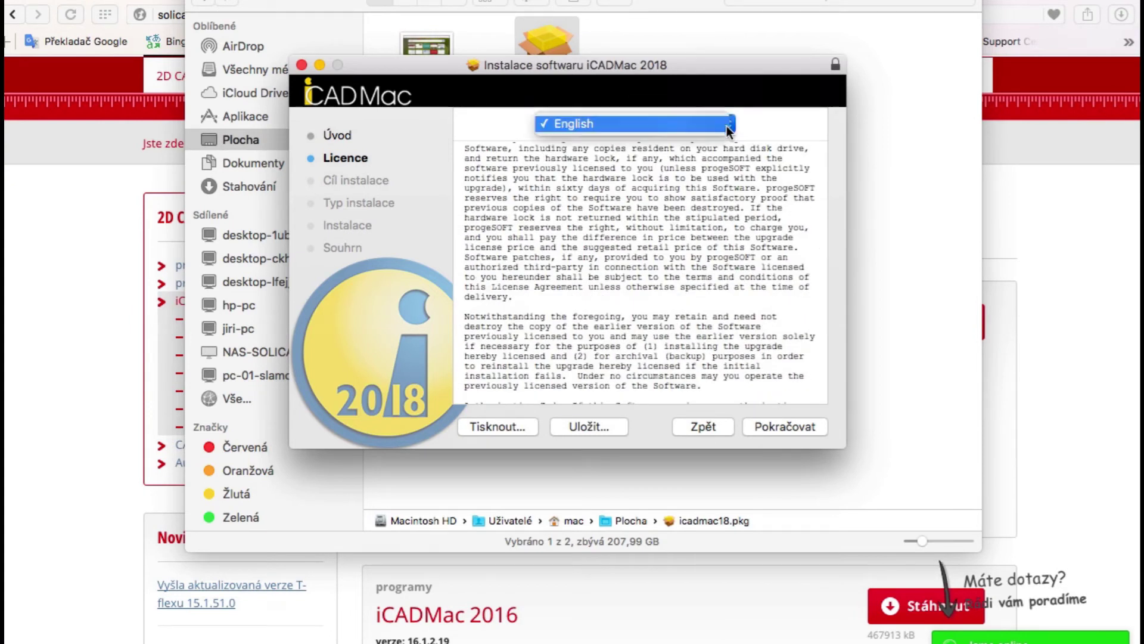
{"action": "left_click", "coordinate": [727, 126]}
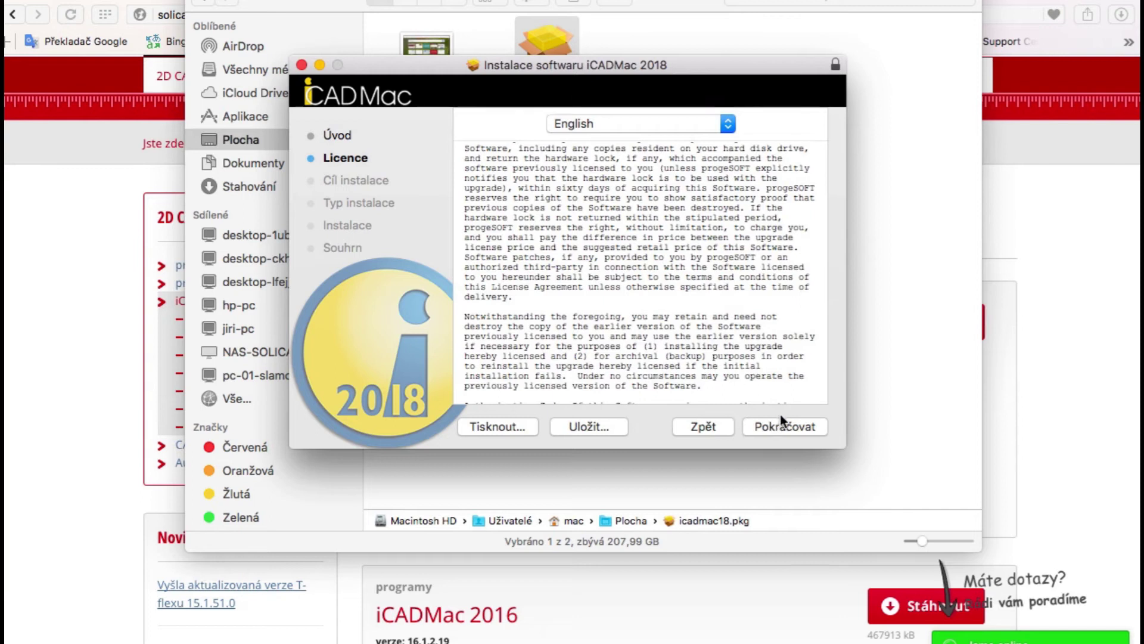
{"action": "left_click", "coordinate": [779, 430]}
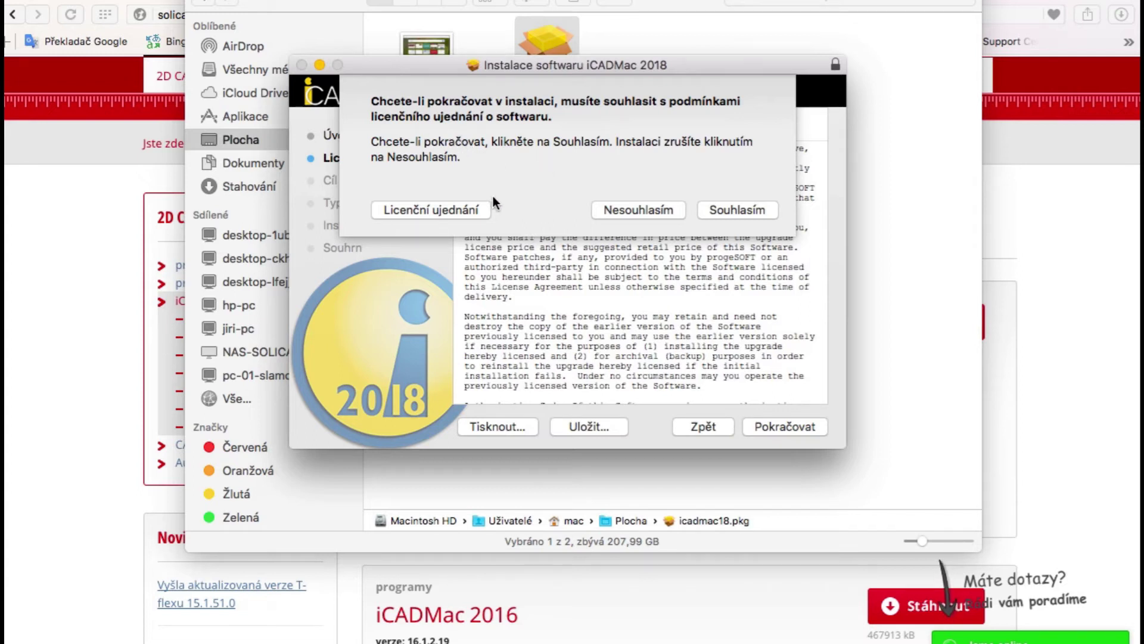
Accept the licence, install for all users, and begin the standard installation
{"action": "left_click", "coordinate": [735, 210]}
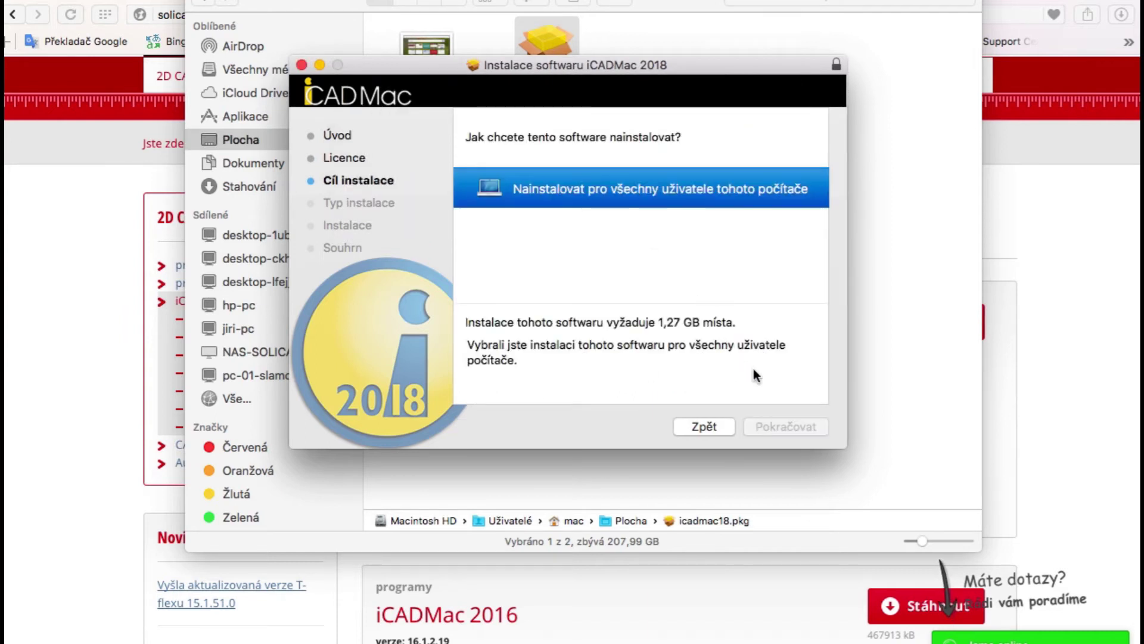
{"action": "left_click", "coordinate": [627, 195]}
{"action": "left_click", "coordinate": [784, 425]}
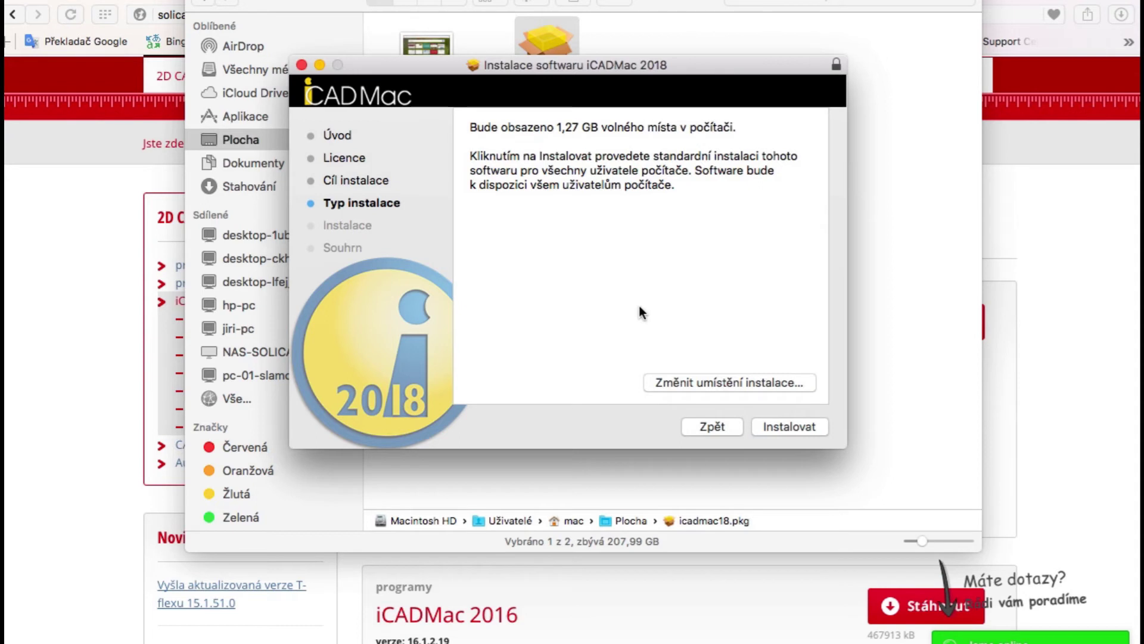
{"action": "left_click", "coordinate": [786, 431]}
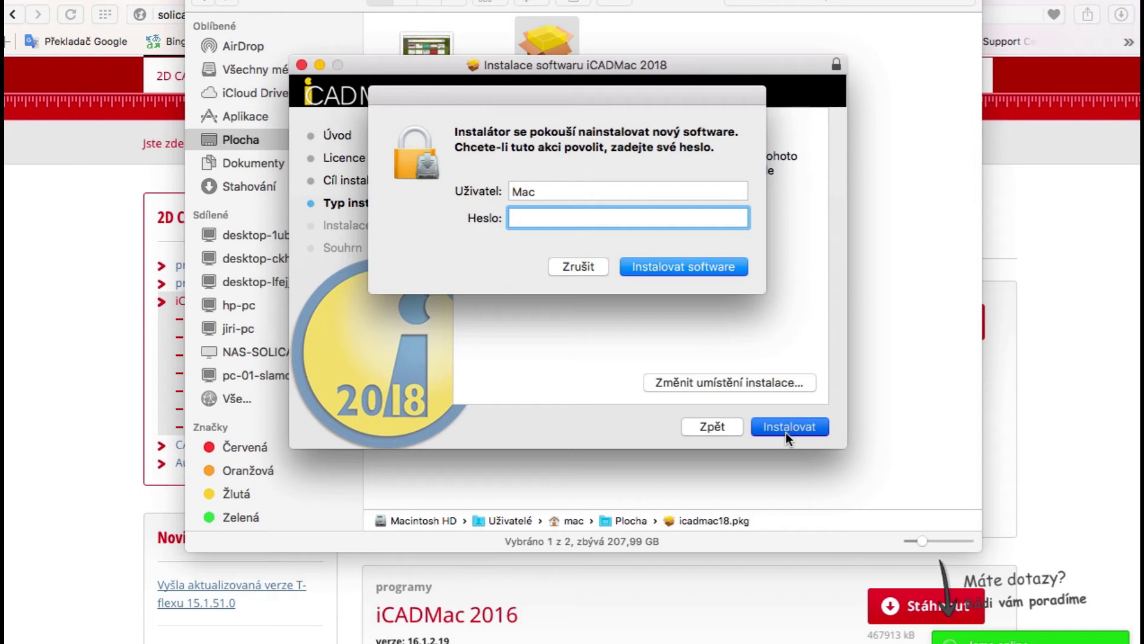
Authorise with the account password and let the install reach the Souhrn success page
{"action": "left_click", "coordinate": [684, 263]}
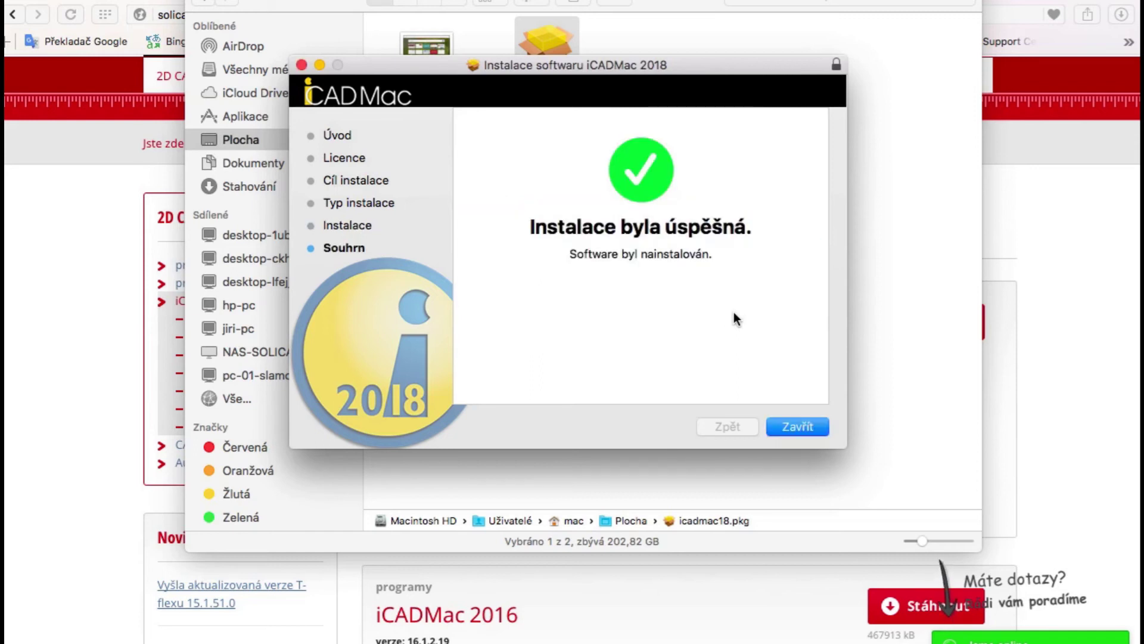
Close the finished installer and launch iCADMac 2018 from the Aplikace stack
{"action": "left_click", "coordinate": [799, 424]}
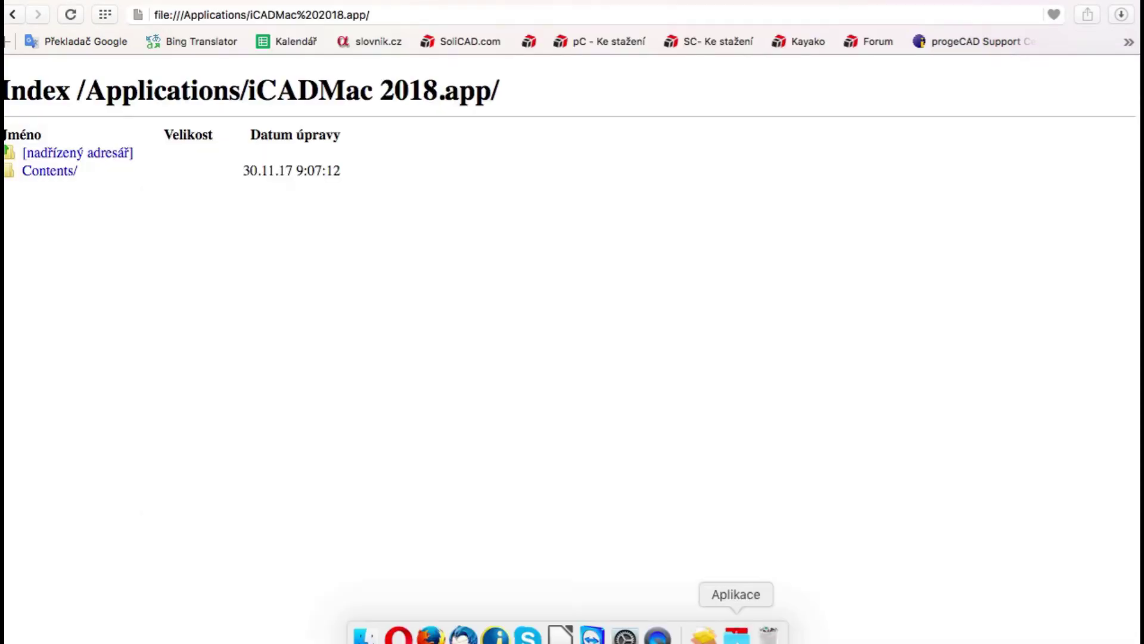
{"action": "left_click", "coordinate": [737, 636]}
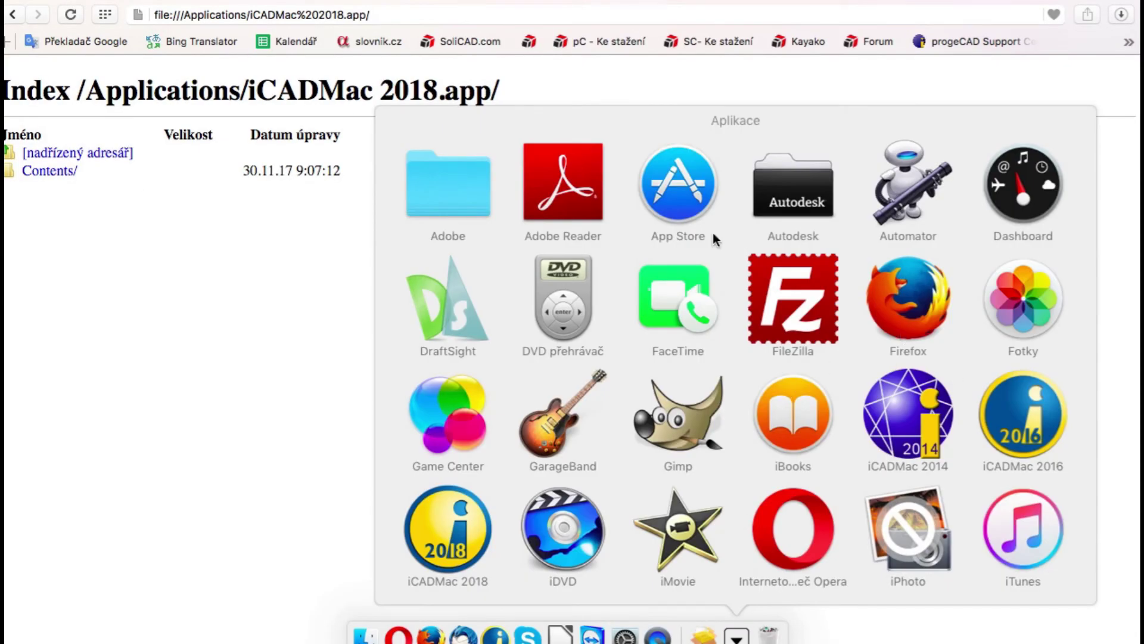
{"action": "left_click", "coordinate": [450, 535]}
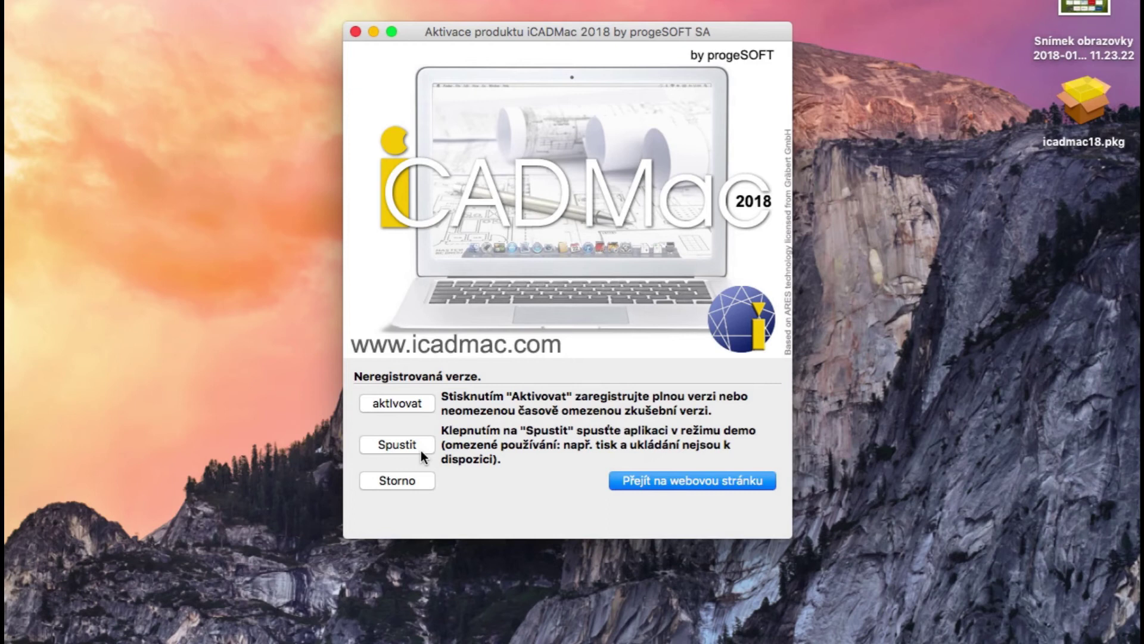
Activate the 31-day trial online after submitting the registration details
{"action": "left_click", "coordinate": [416, 405]}
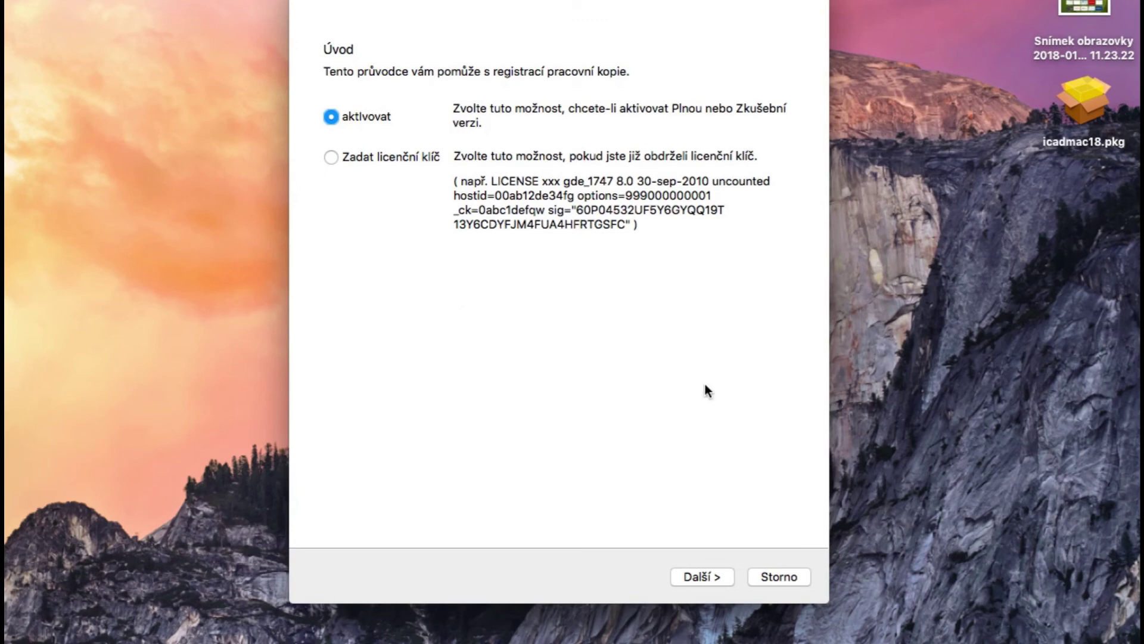
{"action": "left_click", "coordinate": [711, 577]}
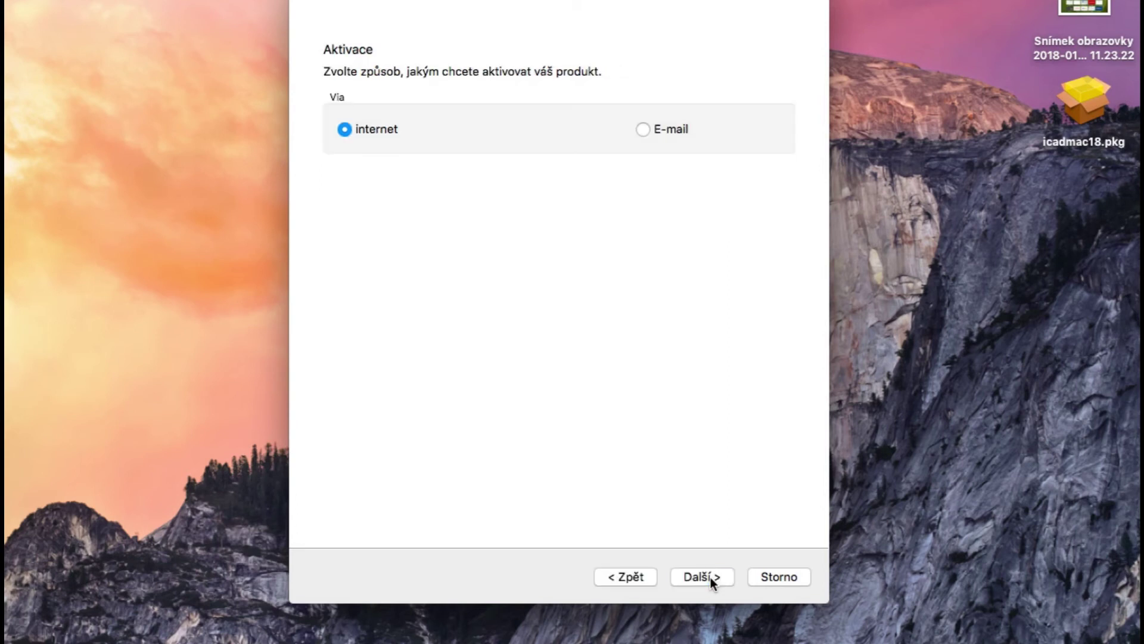
{"action": "left_click", "coordinate": [710, 576]}
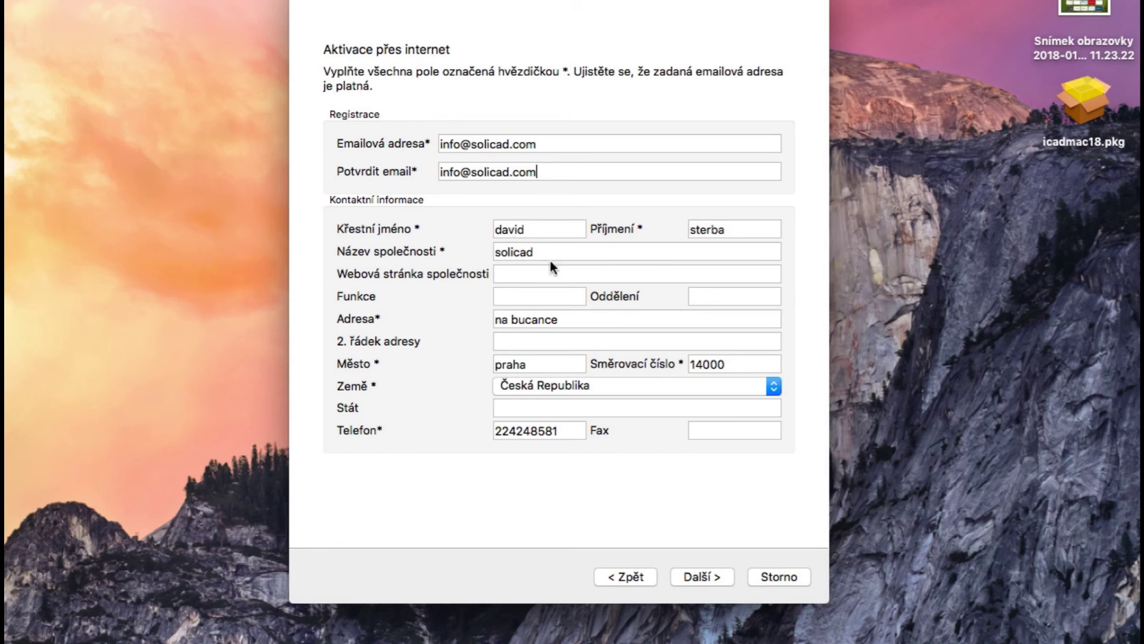
{"action": "left_click", "coordinate": [715, 577]}
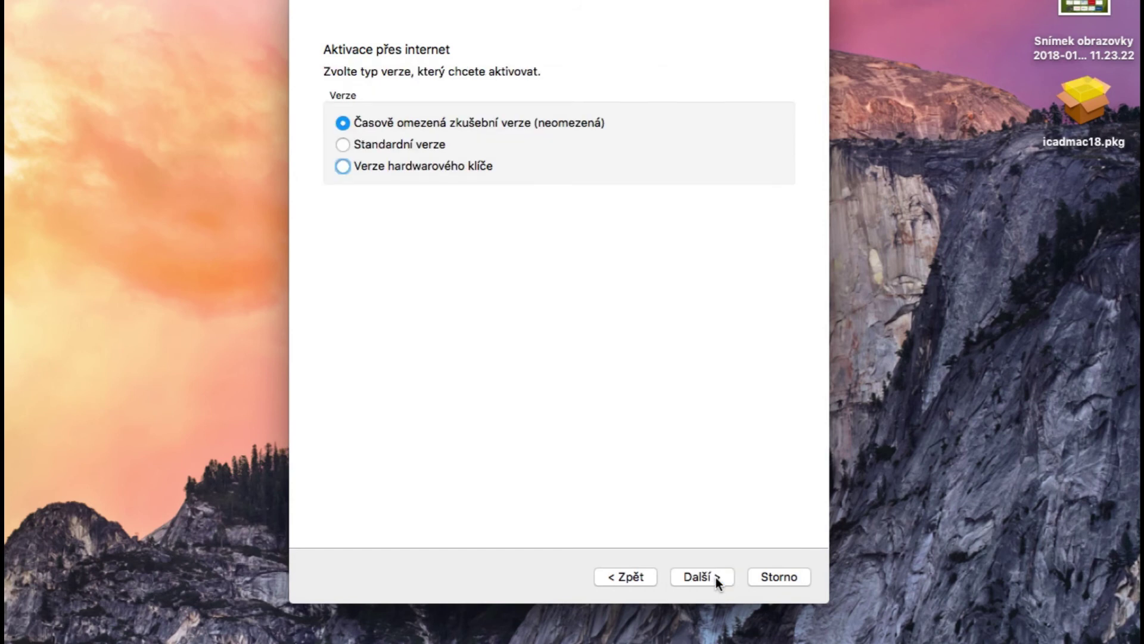
{"action": "left_click", "coordinate": [716, 576]}
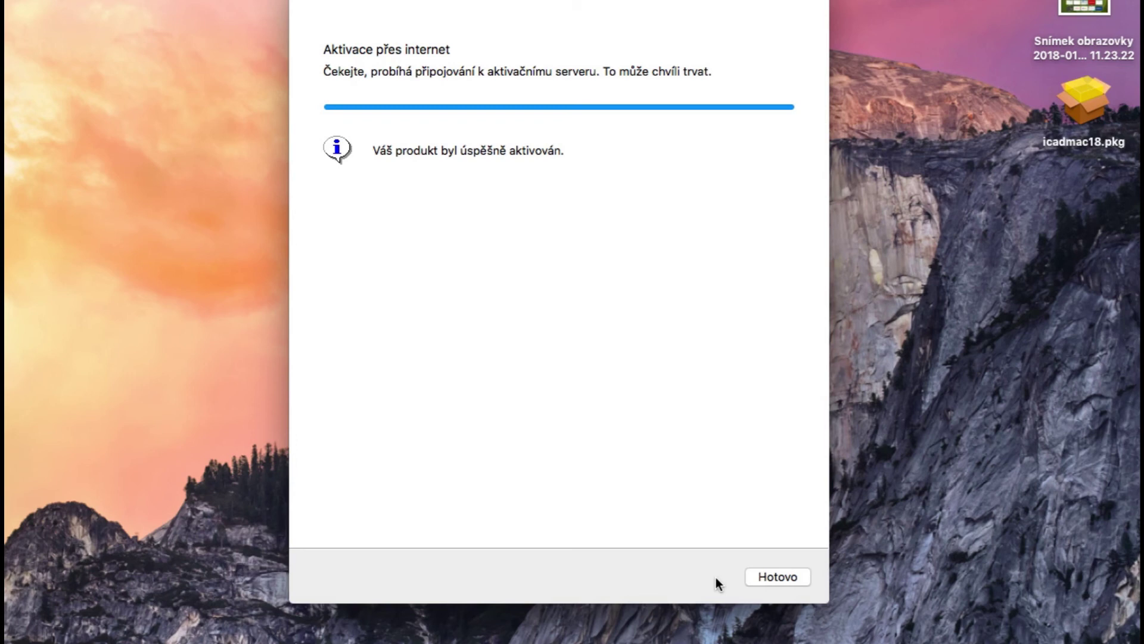
{"action": "left_click", "coordinate": [774, 577]}
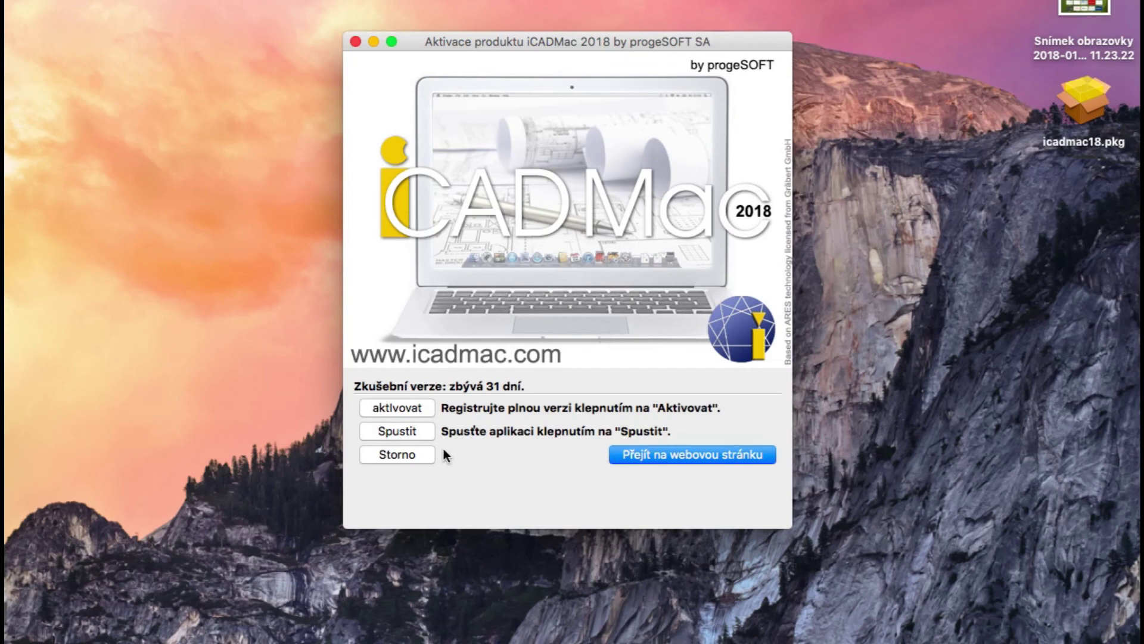
Launch with Spustit, confirm profile migration and its completion, then accept the licence with Souhlasím
{"action": "left_click", "coordinate": [412, 432]}
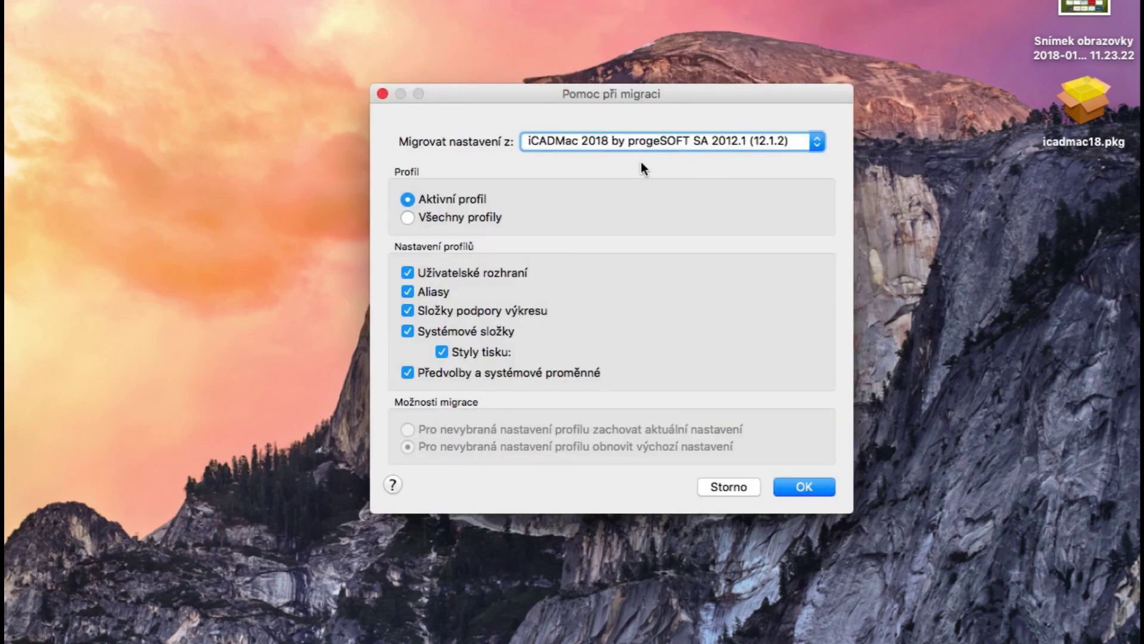
{"action": "left_click", "coordinate": [803, 487]}
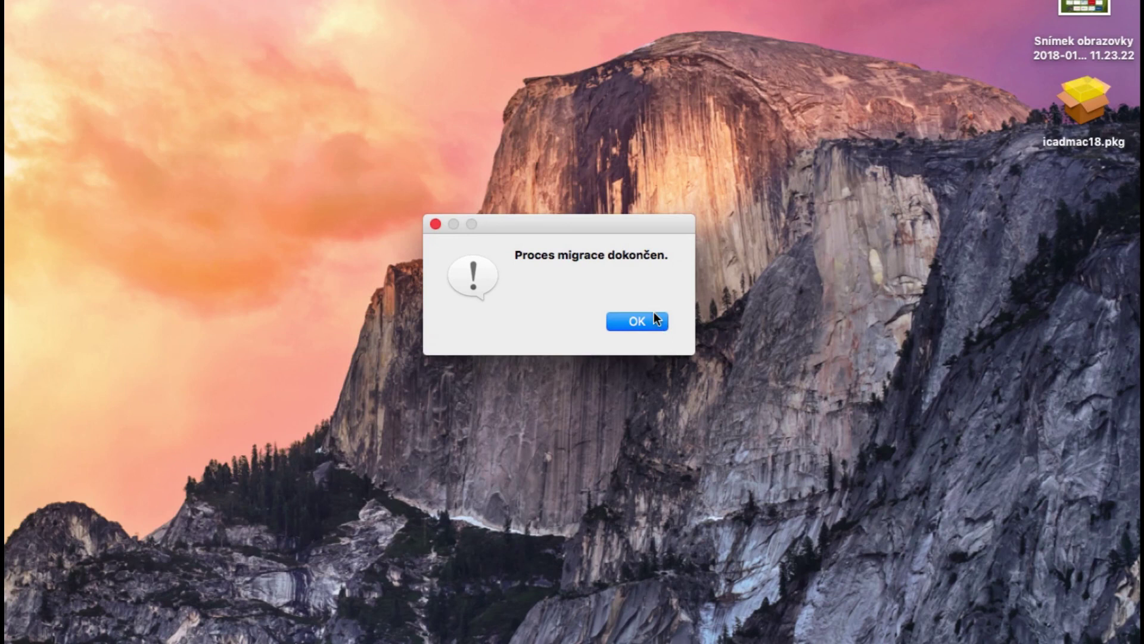
{"action": "left_click", "coordinate": [643, 326]}
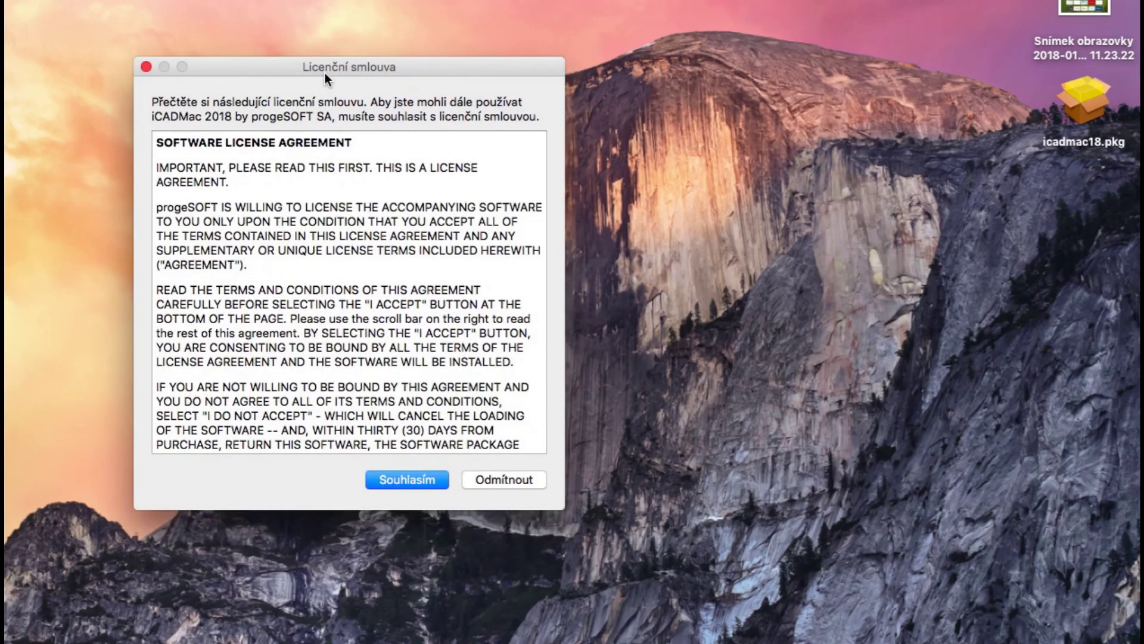
{"action": "left_click", "coordinate": [412, 481]}
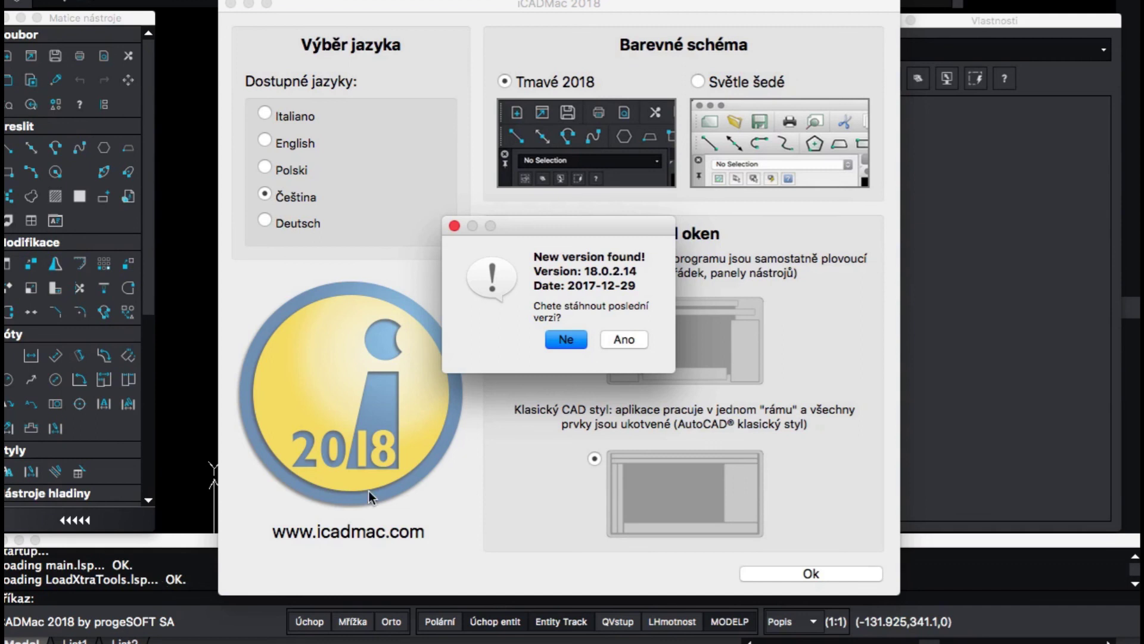
Dismiss the 18.0.2.14 update prompt and confirm Čeština, Tmavé 2018 and Klasický CAD styl
{"action": "left_click", "coordinate": [632, 338]}
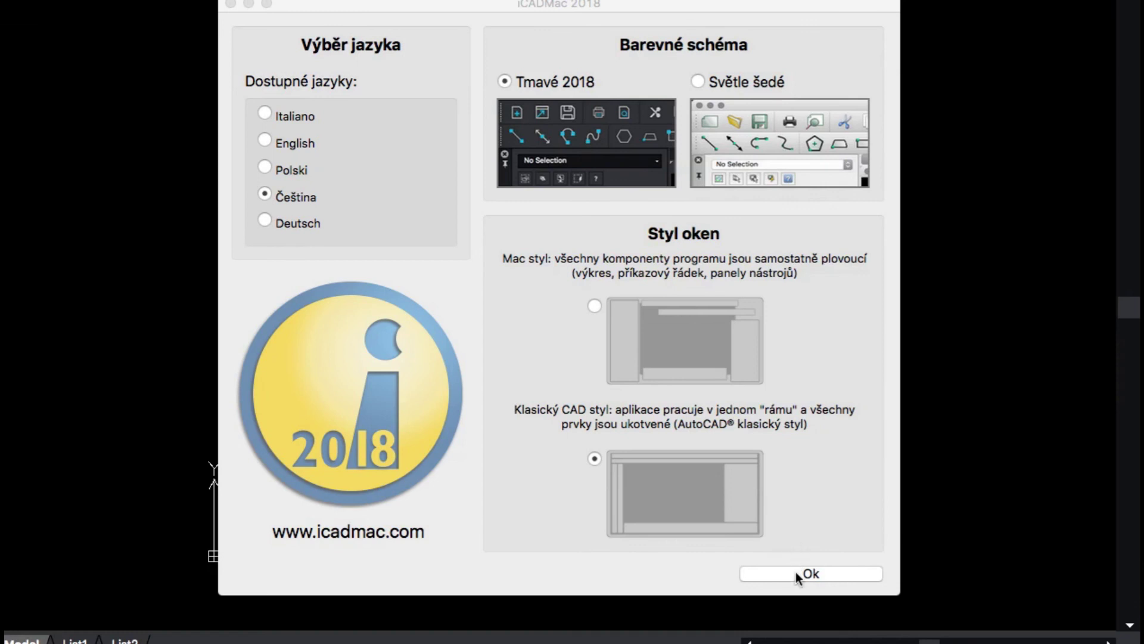
{"action": "left_click", "coordinate": [796, 571]}
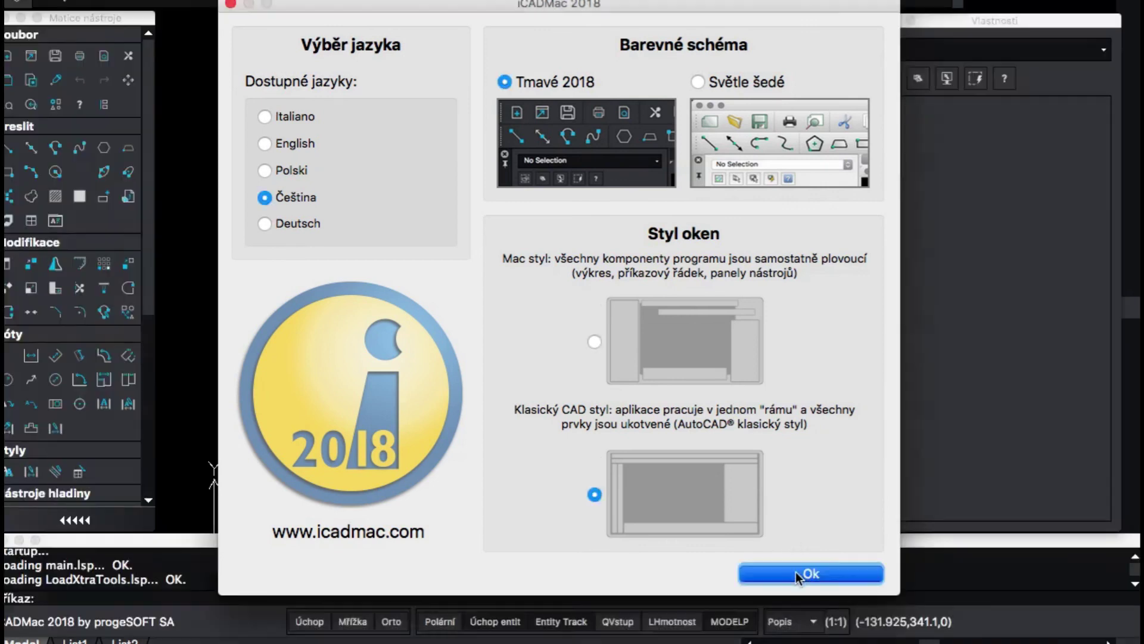